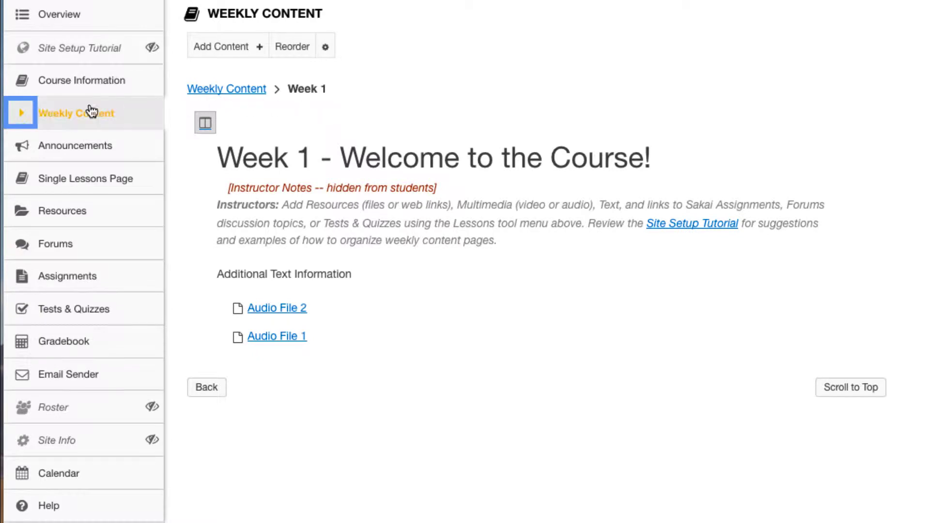
Step: On the Week 1 page of Weekly Content, upload the VO Mixdown 2 and VO Mixdown 1 MP3 files as content links
left_click(22, 115)
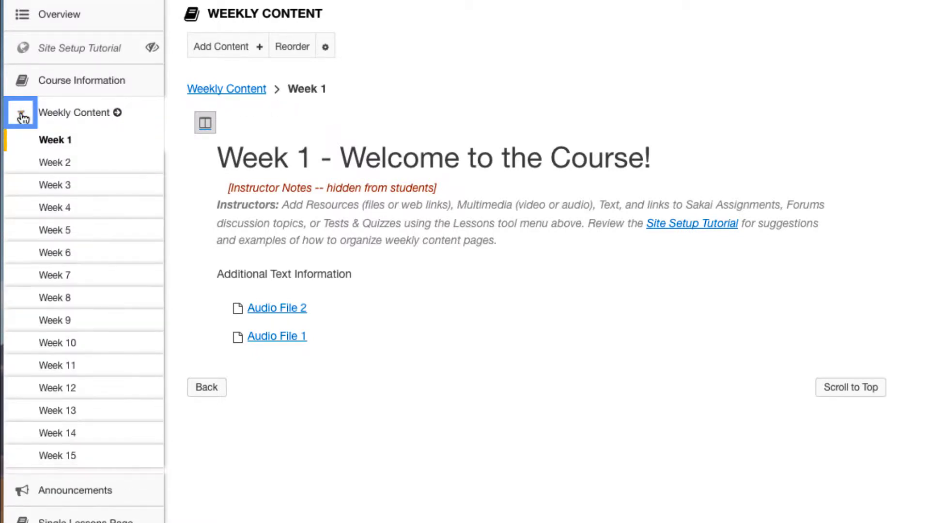
left_click(51, 143)
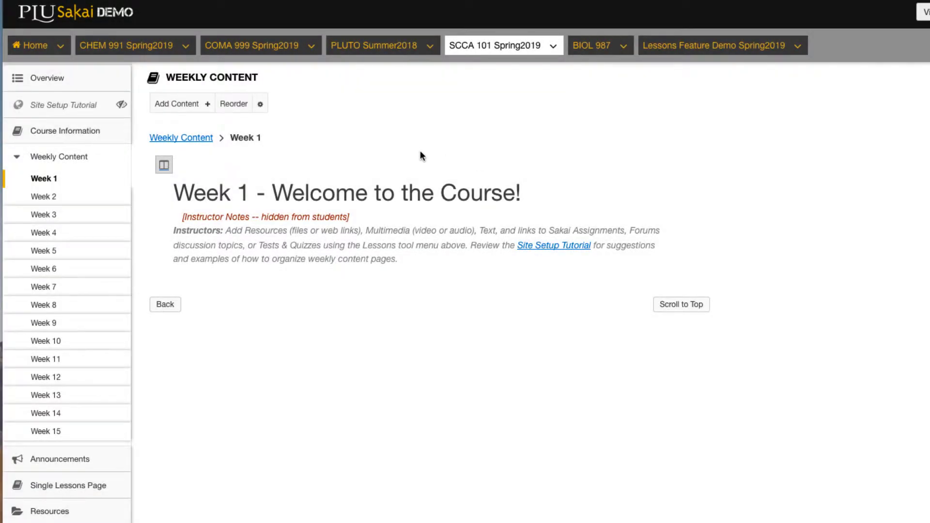
left_click(201, 107)
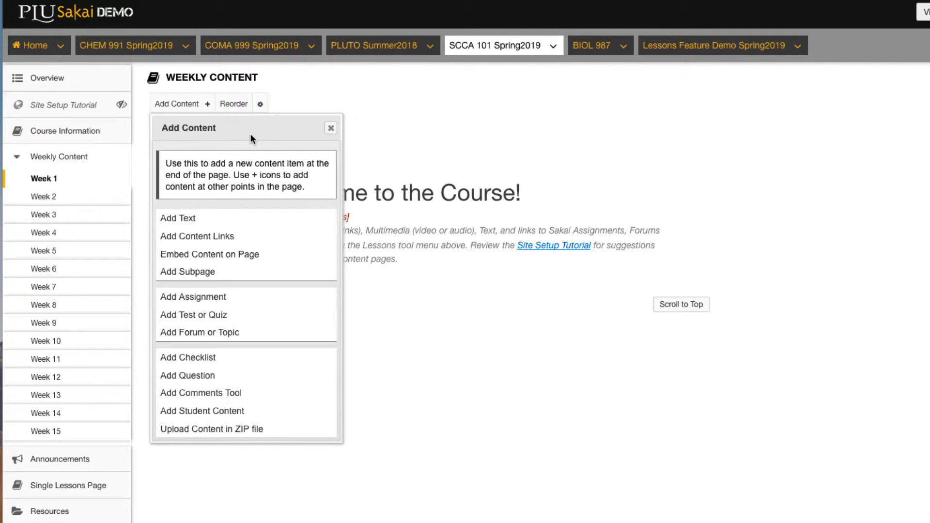
left_click(228, 236)
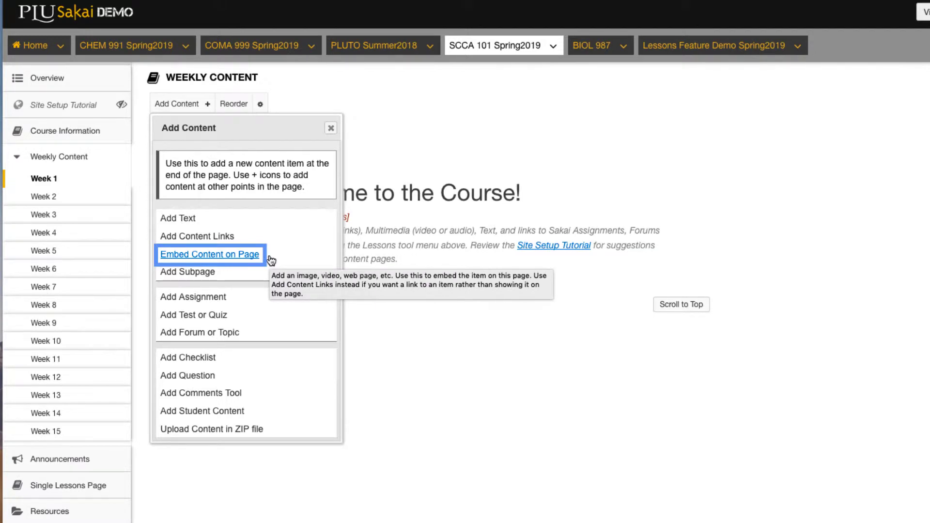
left_click(231, 239)
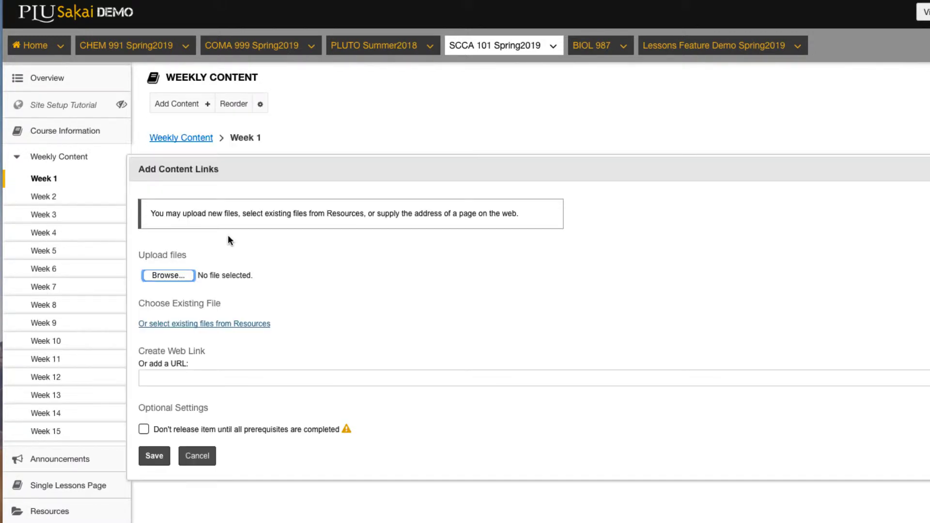
left_click(174, 274)
double_click(713, 143)
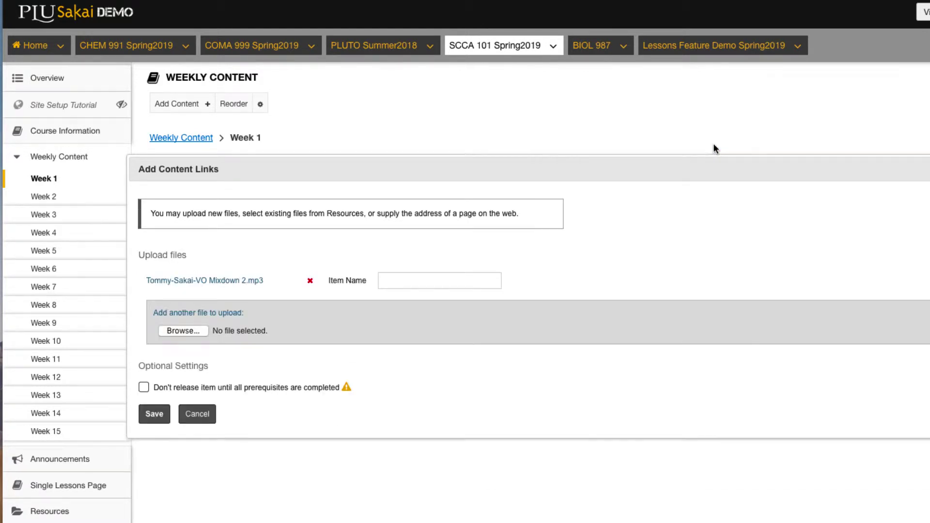
left_click(183, 330)
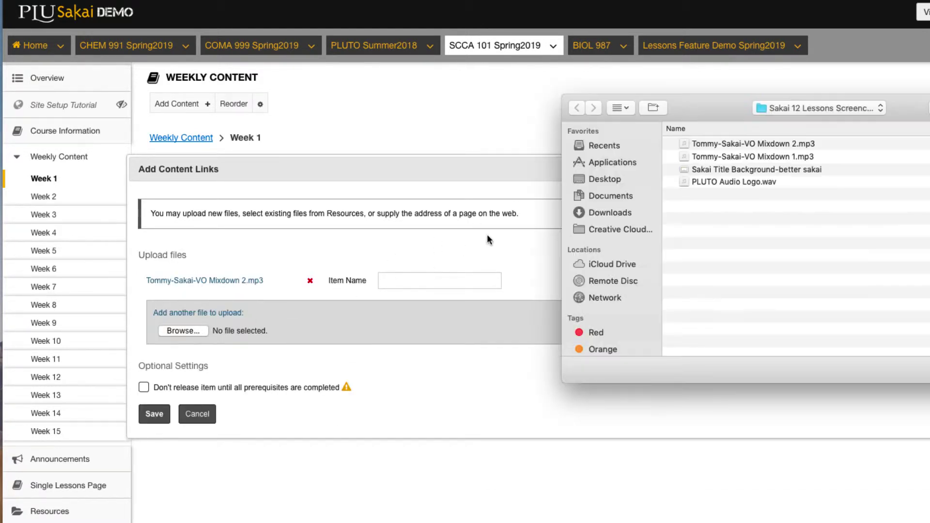
double_click(742, 156)
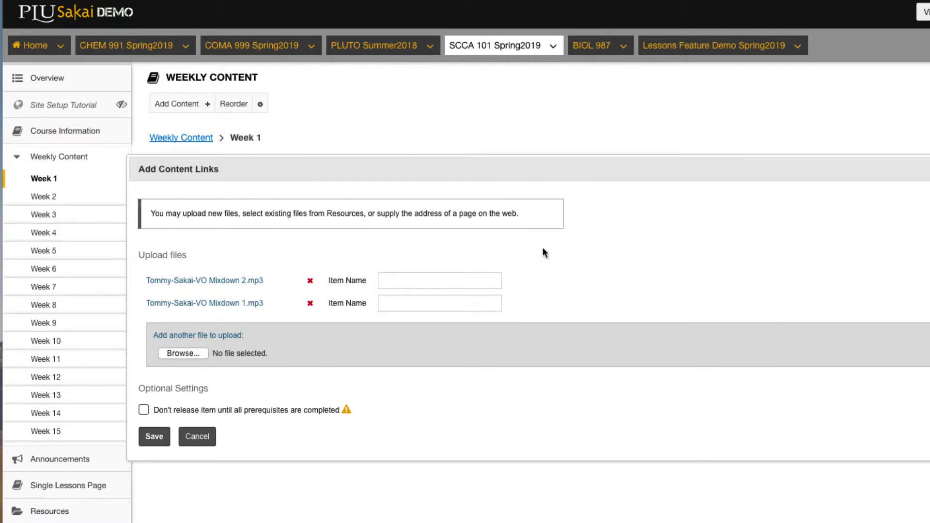
Step: Name the Mixdown 2 item "Audio File 2" and the Mixdown 1 item "Audio File 1", and save the content links
left_click(380, 274)
type("Audio File 2")
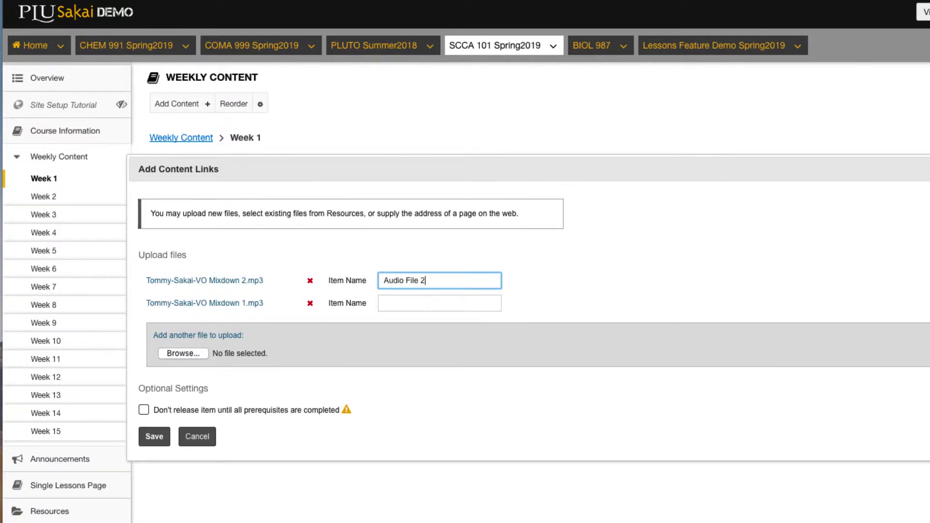
left_click(387, 303)
type("Audio File 1")
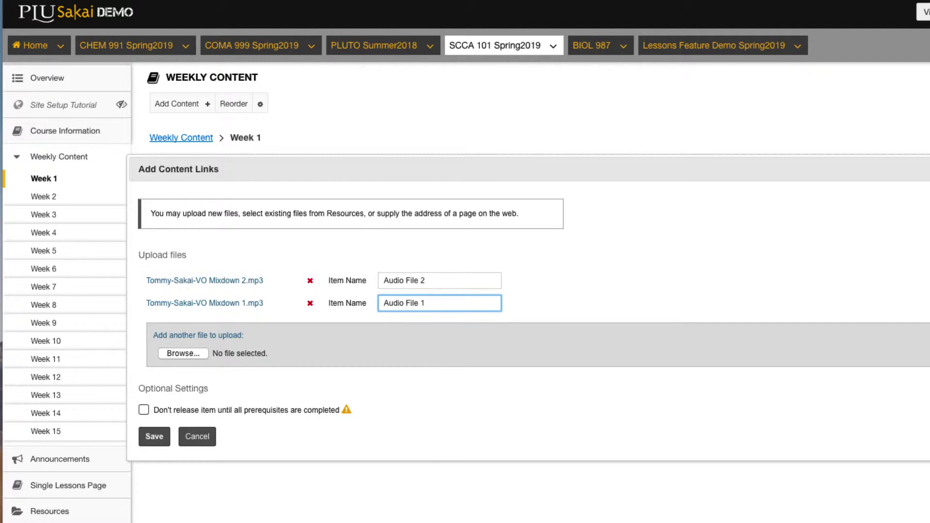
left_click(148, 434)
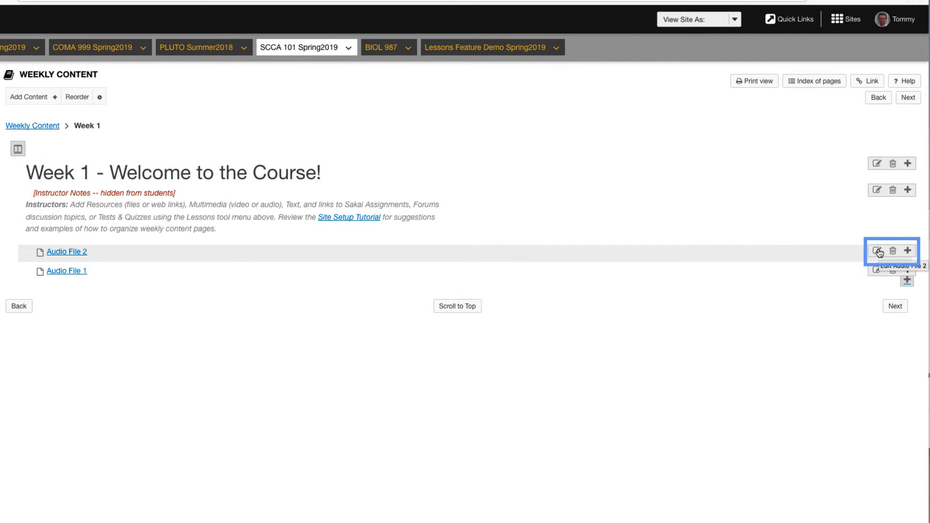
Step: Add a text item reading "Additional Text Information" above Audio File 2 on the Week 1 page and save it
left_click(908, 251)
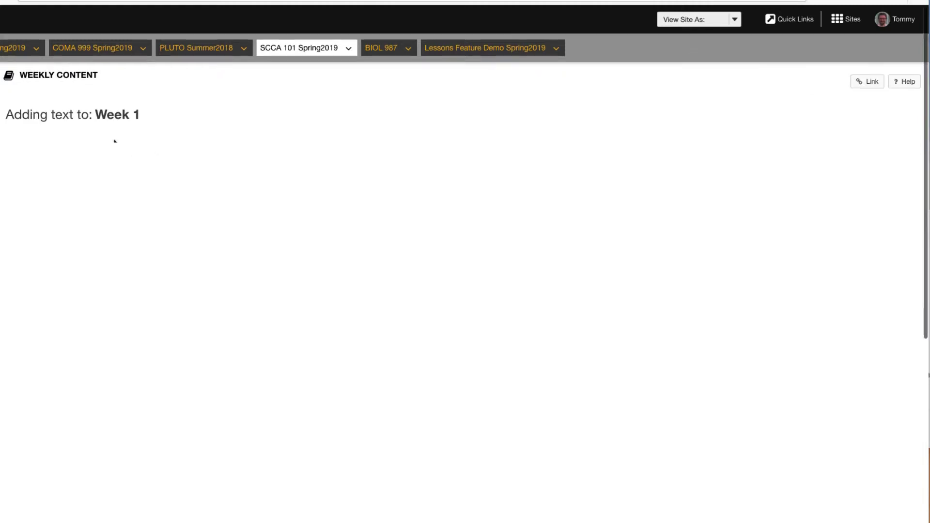
left_click(115, 140)
left_click(160, 193)
type("Additional ")
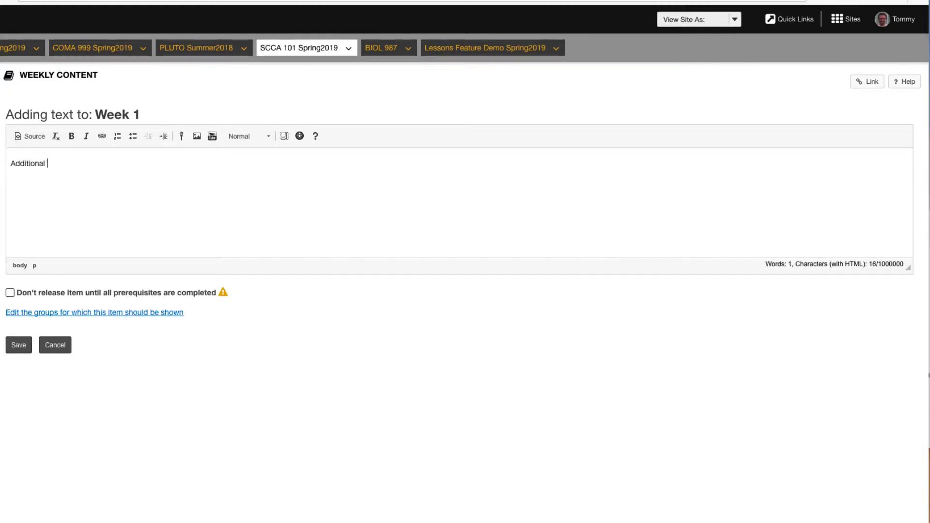
type("Text Information")
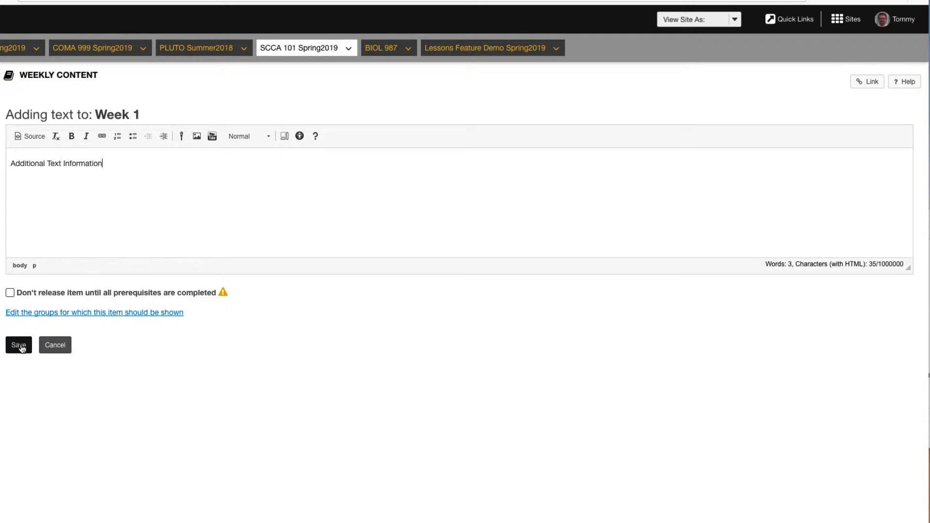
left_click(20, 345)
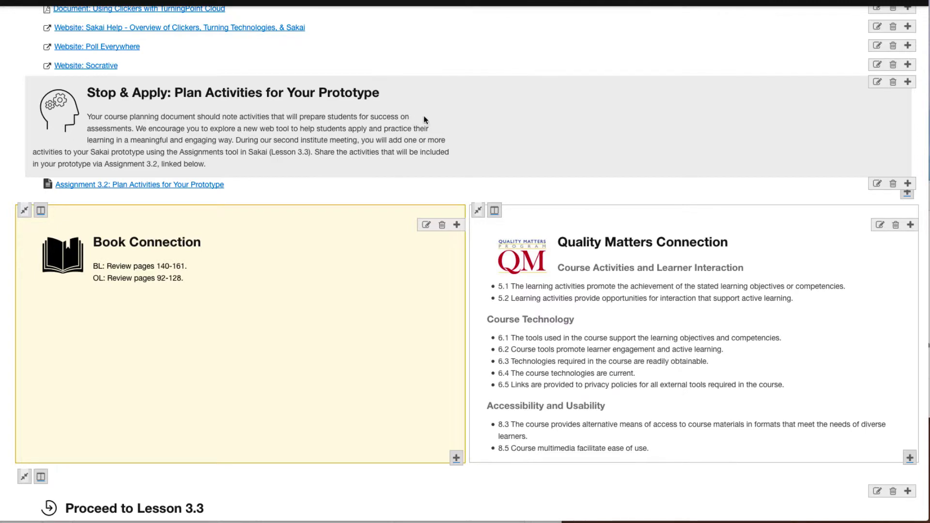
Step: In the Unit 3 lesson, insert a horizontal section break above "Stop & Apply" and give that section the Red color scheme
left_click(907, 82)
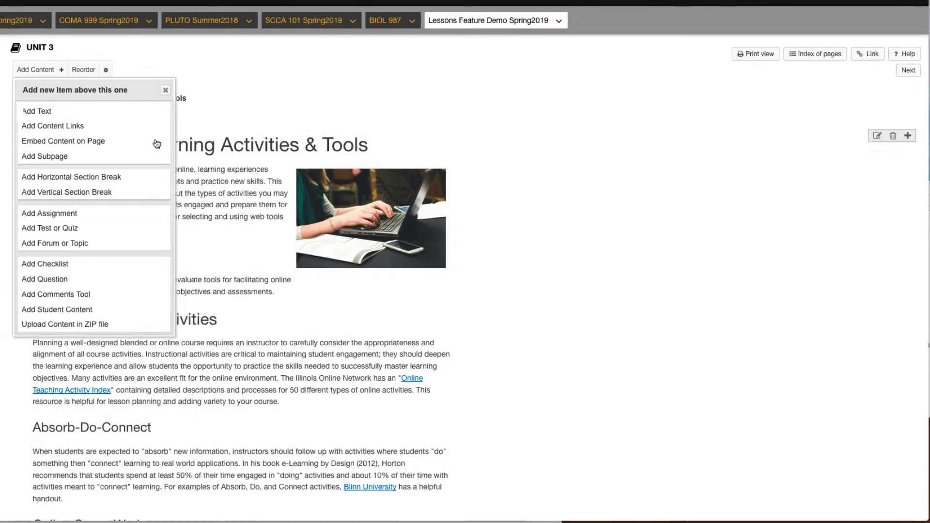
left_click(84, 177)
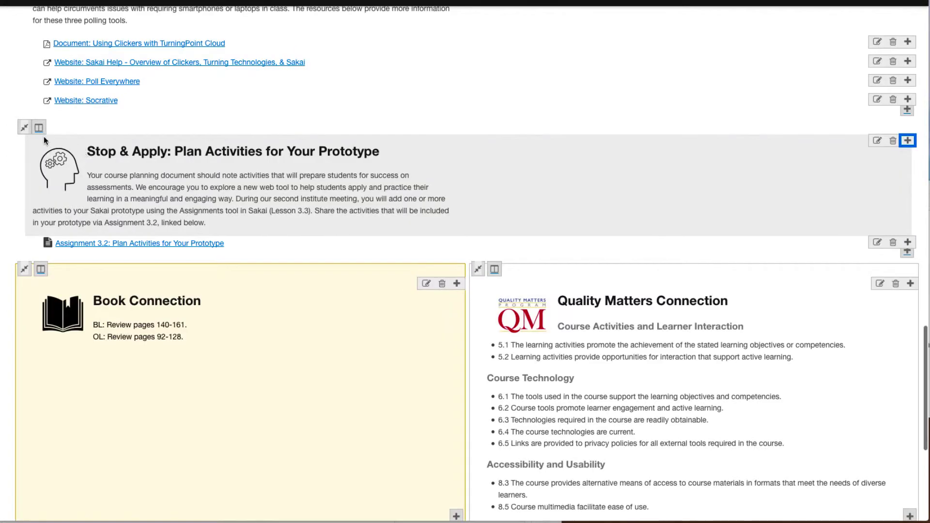
left_click(39, 128)
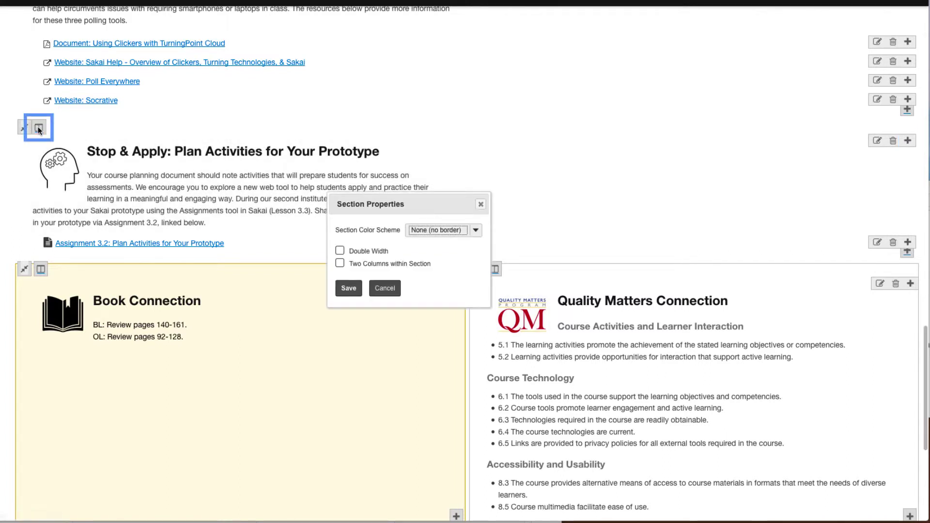
left_click(477, 231)
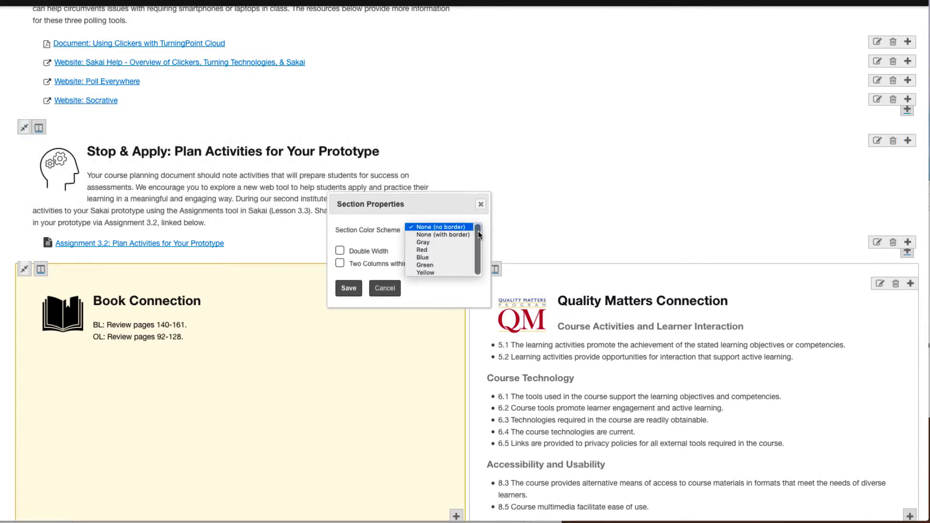
left_click(449, 250)
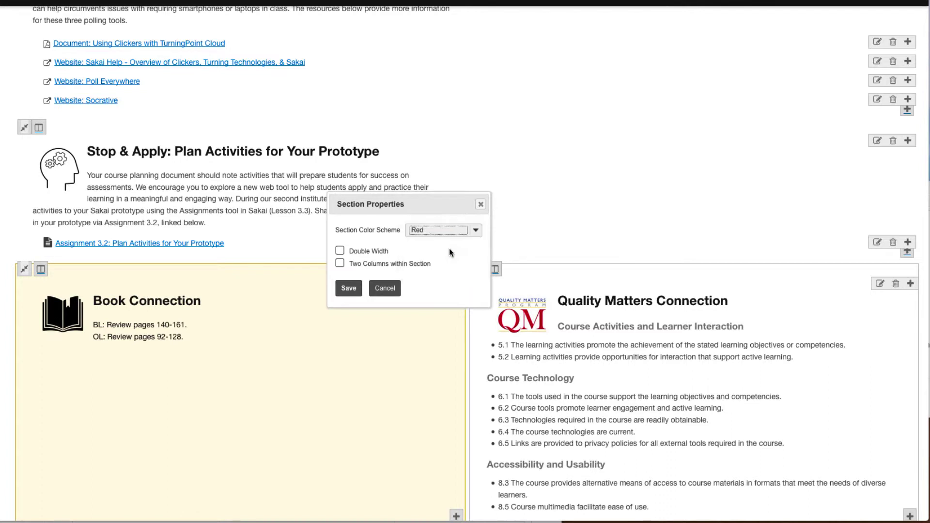
left_click(348, 288)
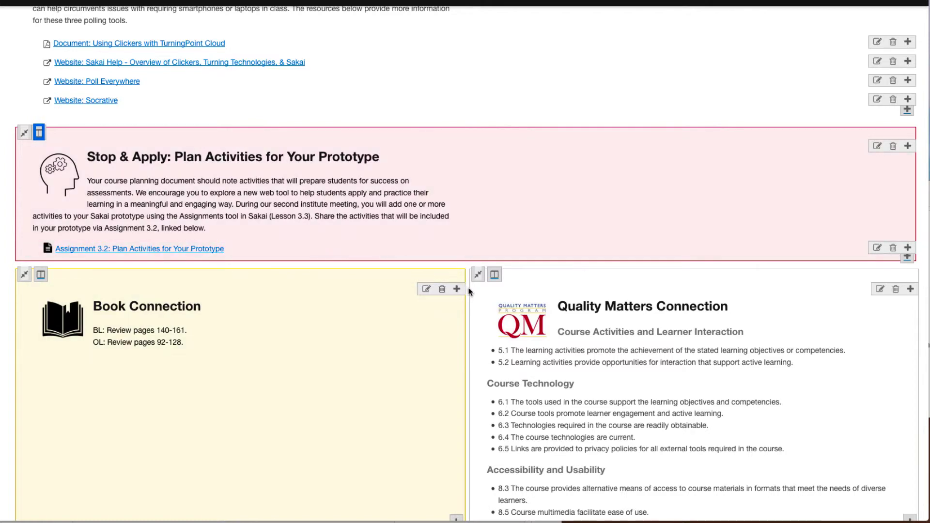
scroll(468, 301, "down", 2)
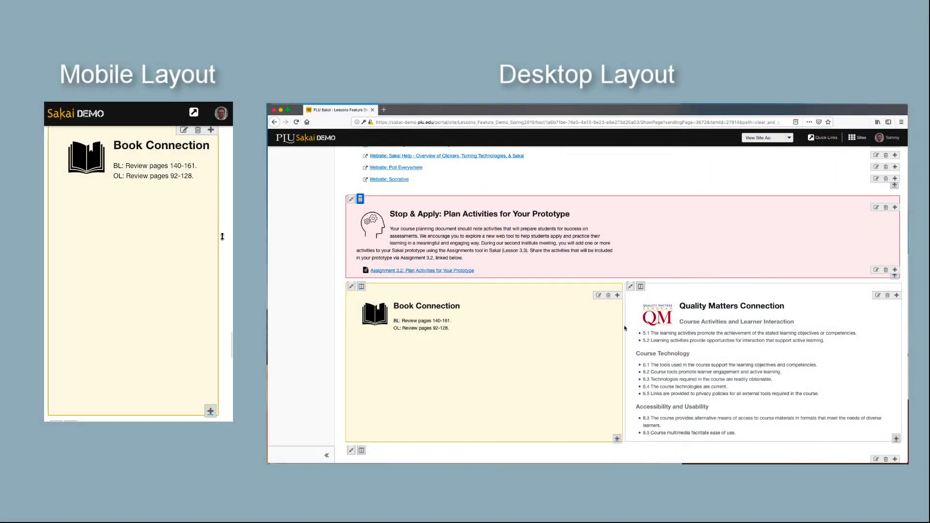
scroll(222, 236, "down", 3)
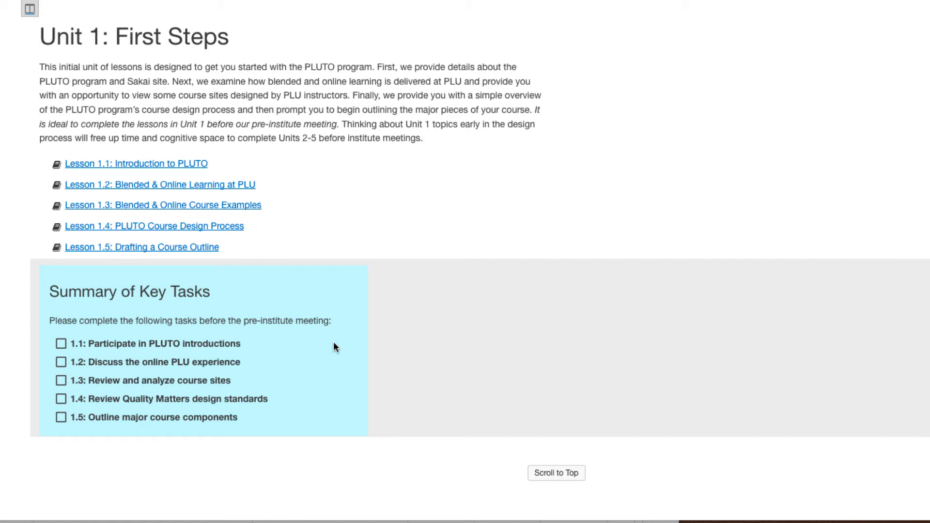
Step: Mark tasks 1.1 and 1.2 in Unit 1's Summary of Key Tasks checklist and open the checklist's status overview
left_click(182, 343)
left_click(61, 362)
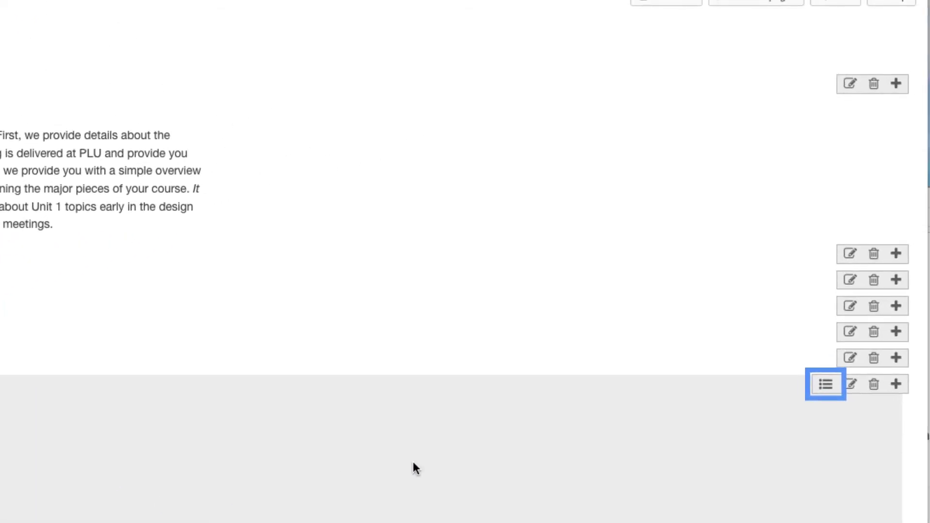
left_click(823, 386)
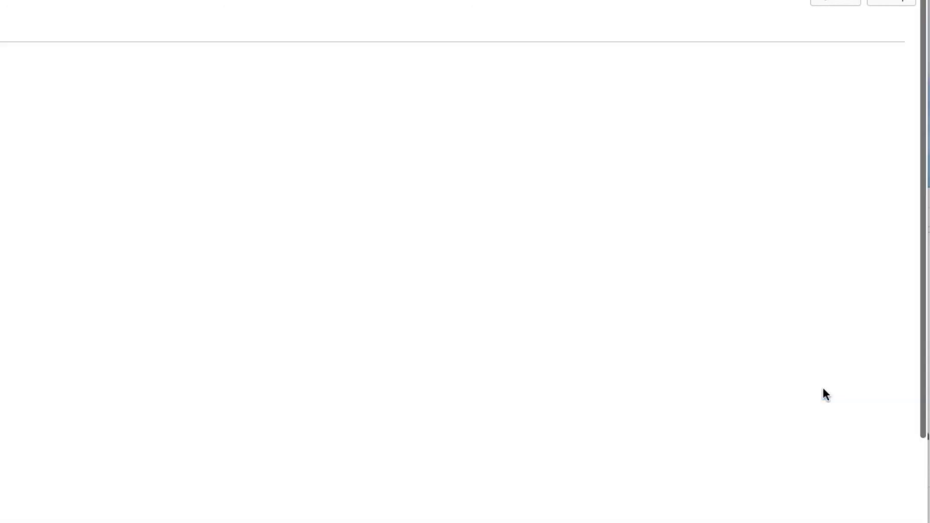